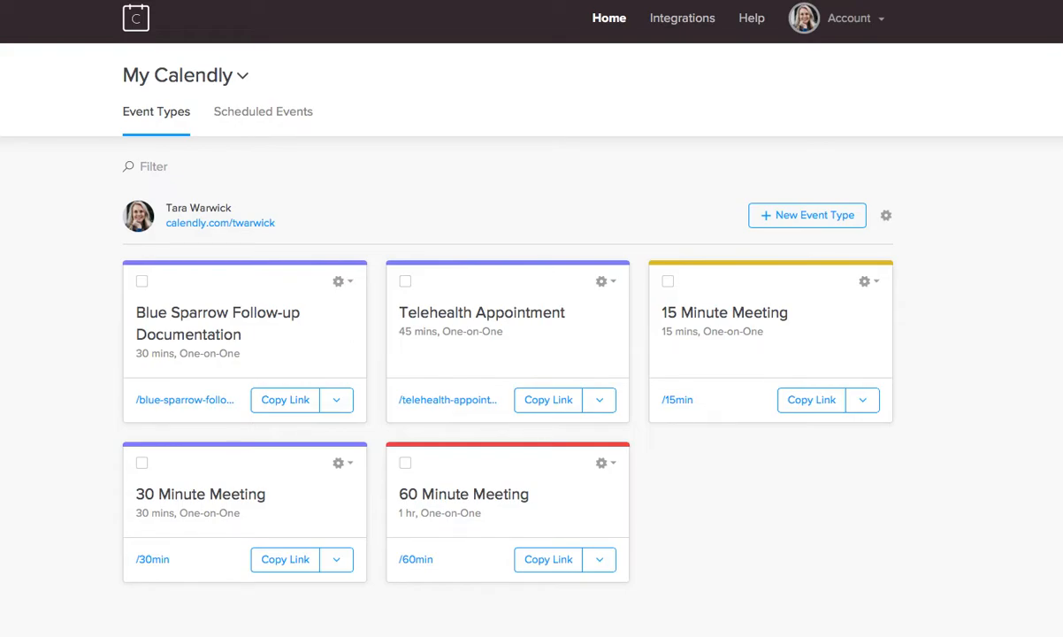
Step: Create a One-on-One event named '45 Minute Consultation' with Zoom as the location
left_click(827, 215)
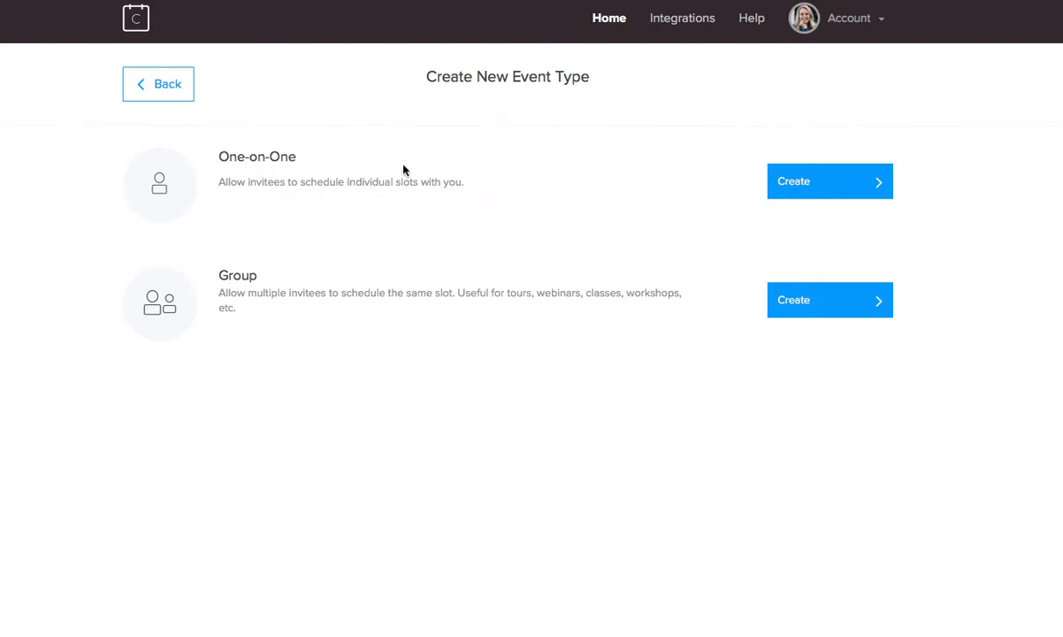
left_click(840, 187)
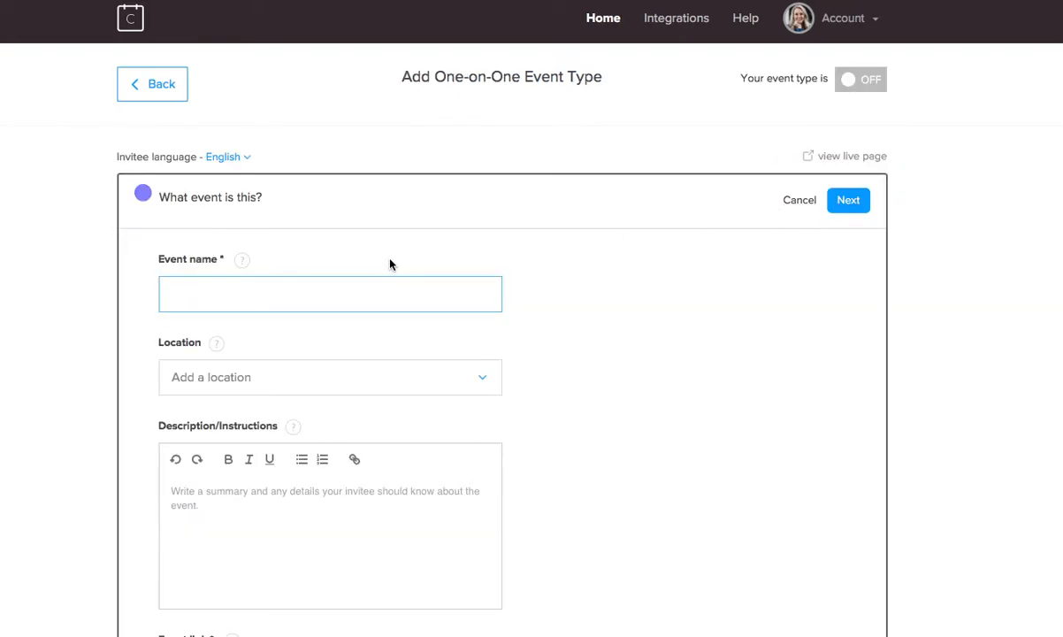
type("45 Minute Consultation")
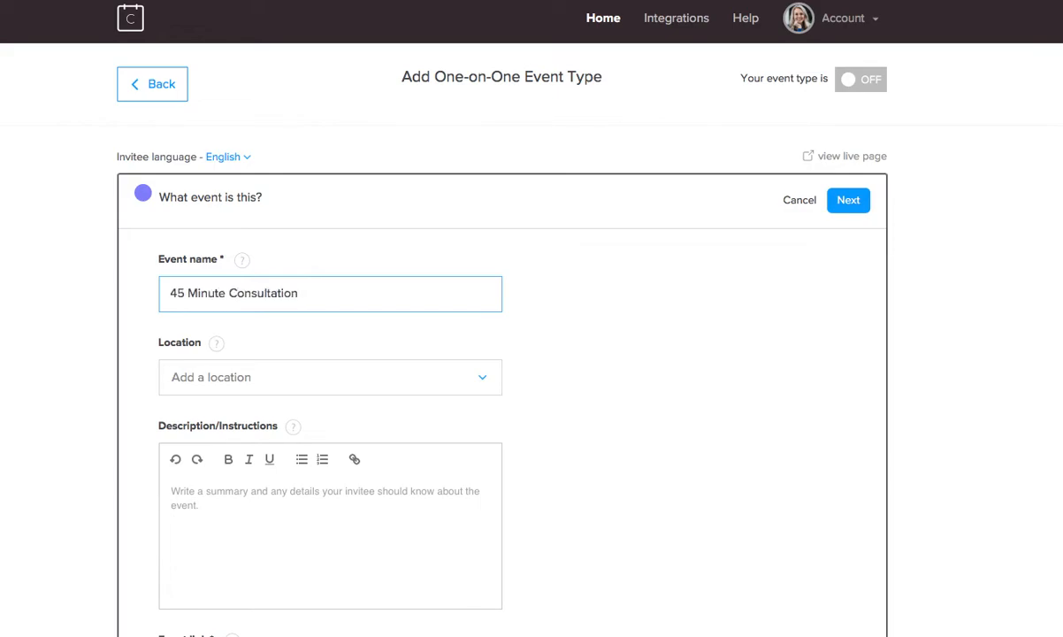
left_click(436, 378)
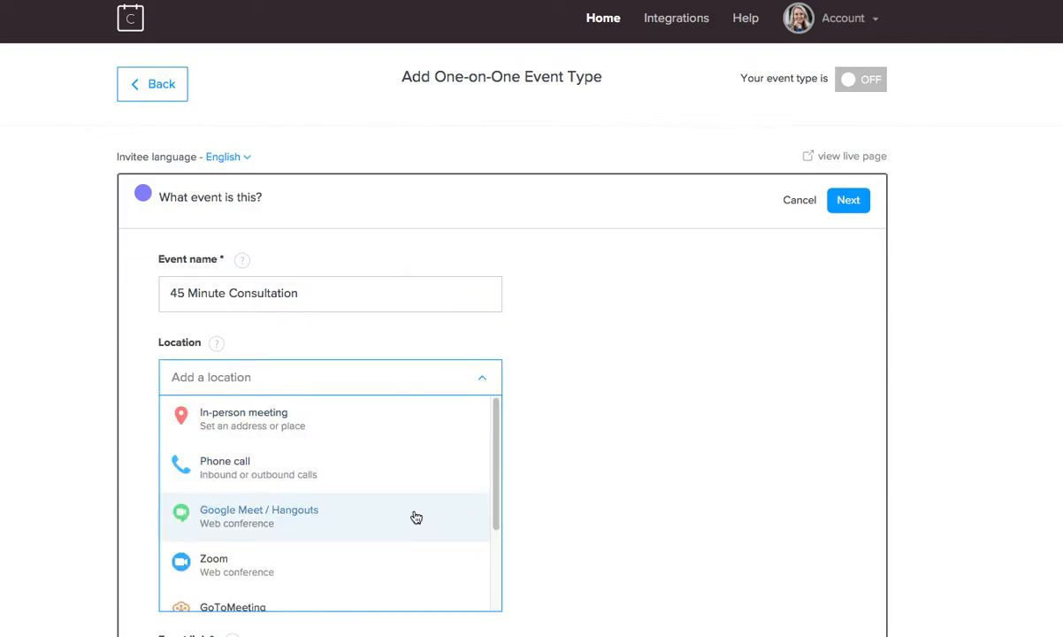
left_click_drag(499, 517, 486, 611)
left_click(221, 459)
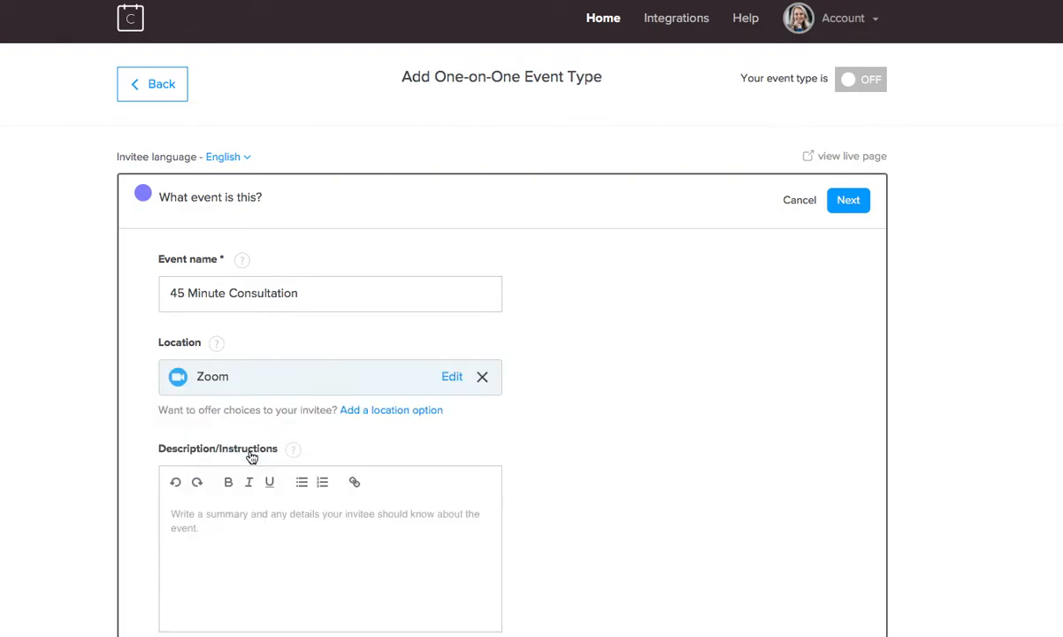
Step: Add the description 'This is a meeting for clients.' and save the event details
left_click(344, 531)
scroll(536, 530, "down", 1)
scroll(537, 533, "down", 2)
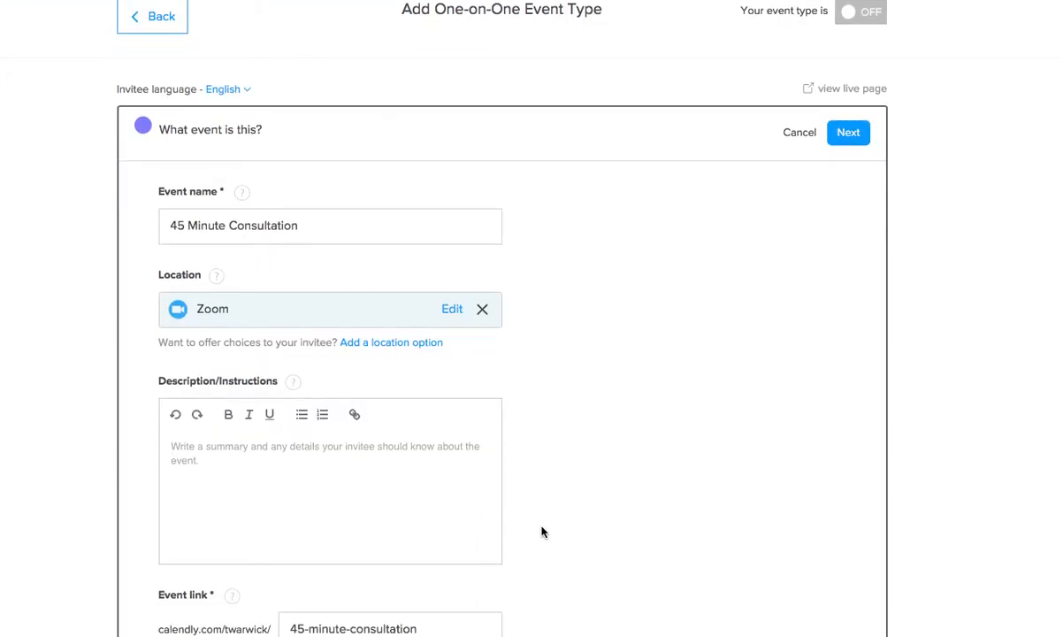
type("This is a mee")
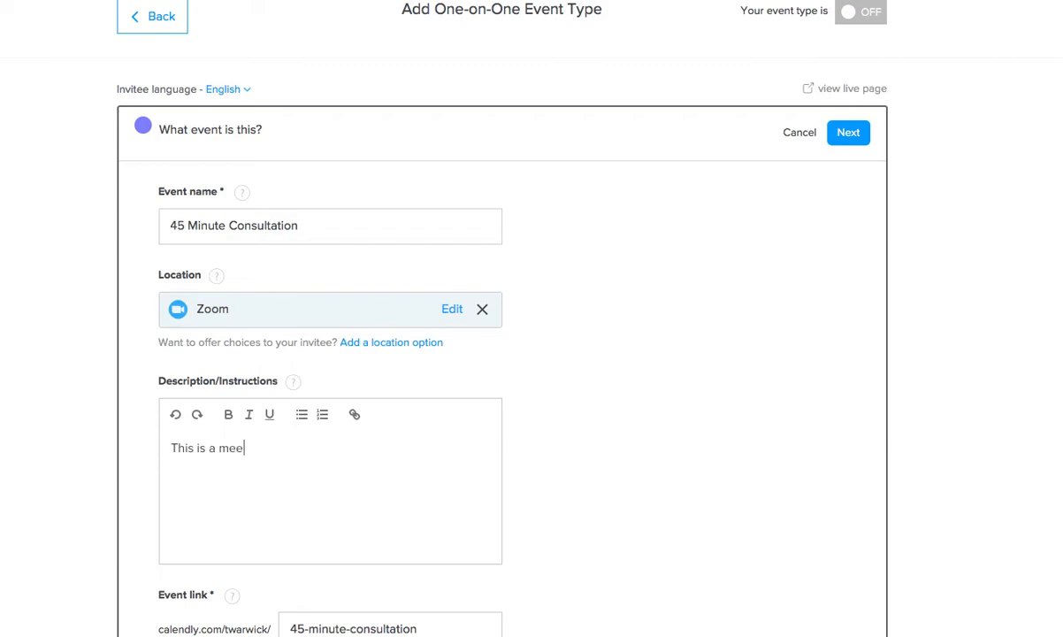
type("ting for clo")
key("BackSpace")
type("ients.")
scroll(569, 518, "down", 1)
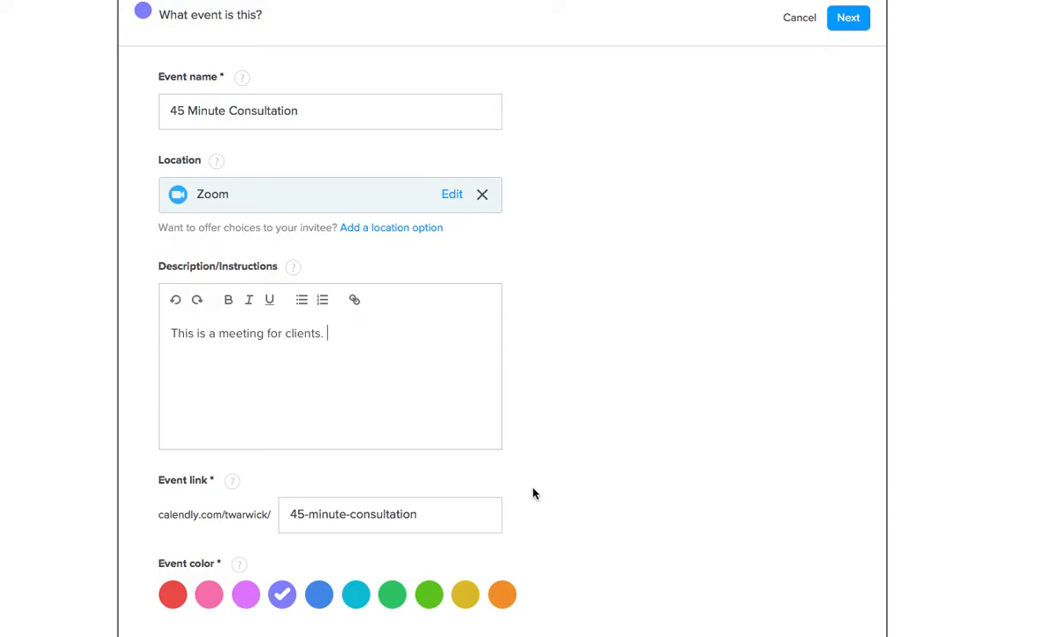
scroll(533, 492, "up", 1)
scroll(534, 492, "up", 2)
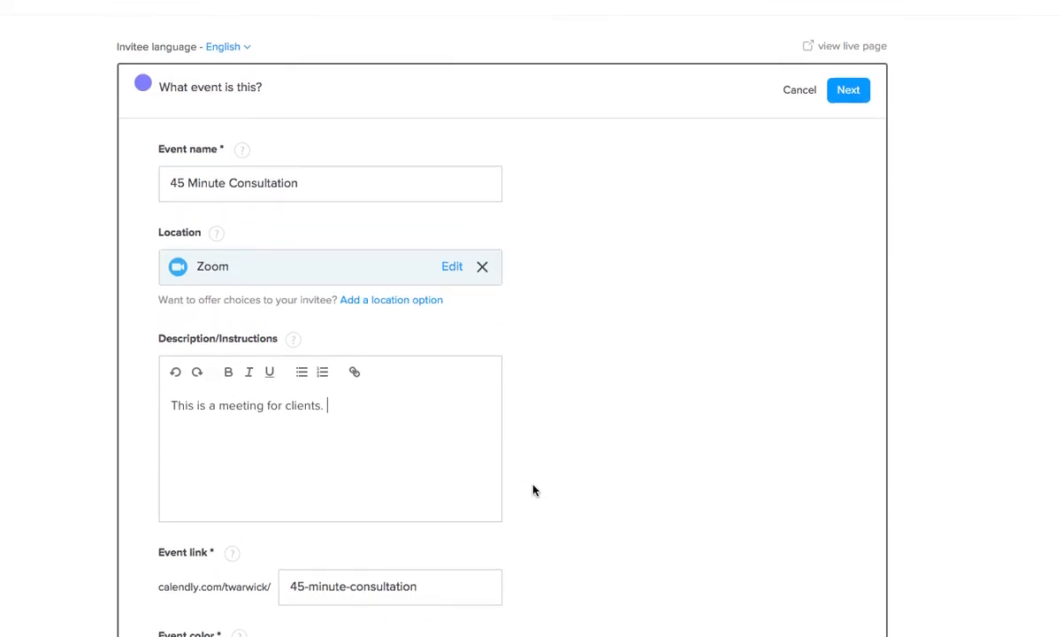
left_click(851, 196)
Step: Check the copy-availability list and dismiss it without picking another event type
scroll(748, 431, "down", 2)
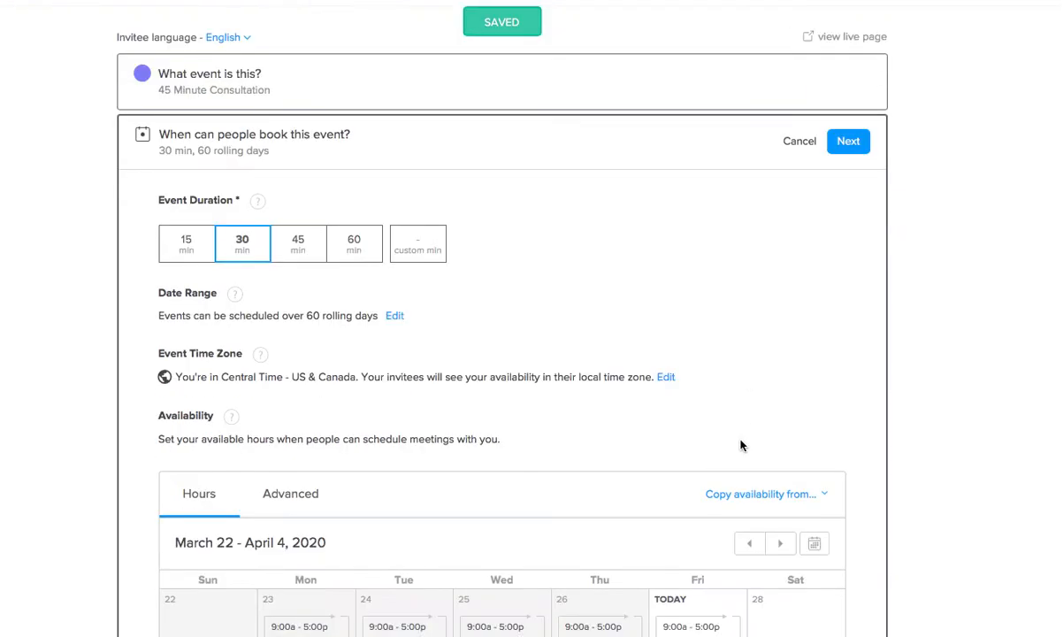
scroll(742, 445, "down", 3)
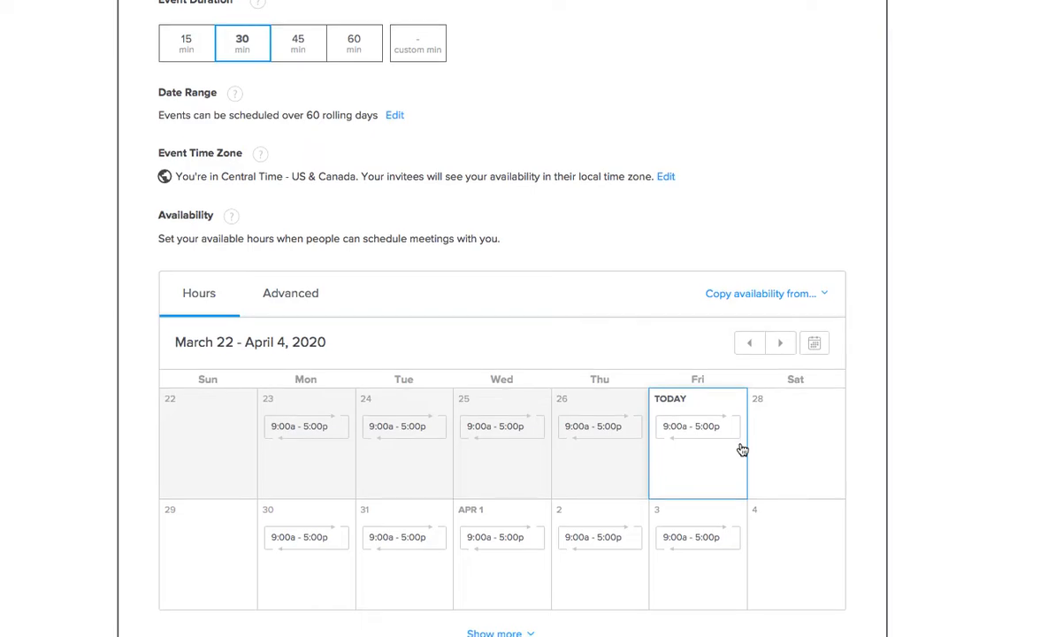
scroll(742, 450, "down", 1)
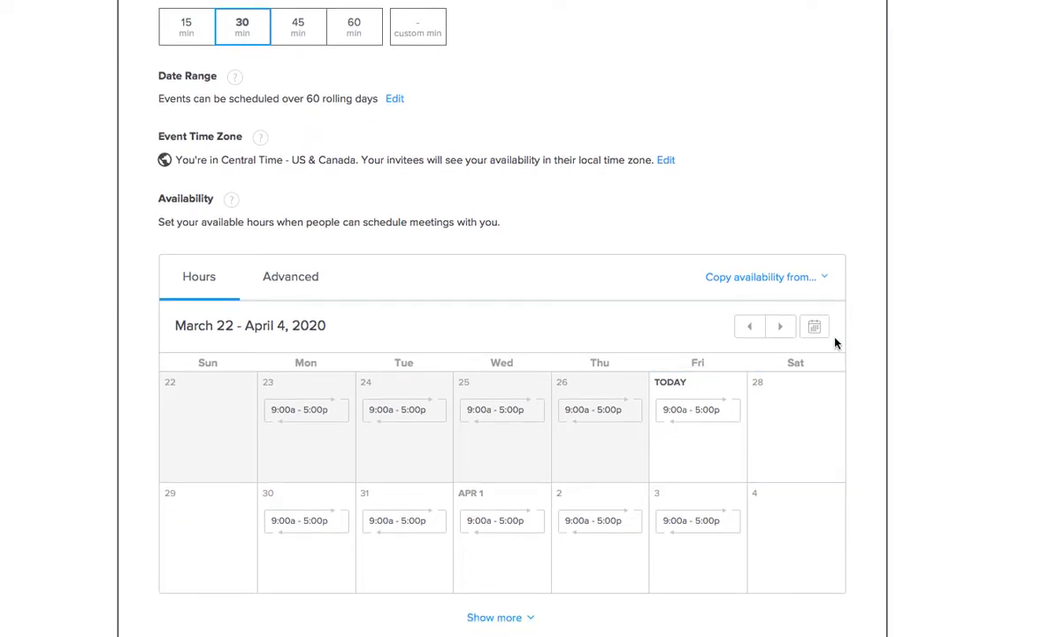
left_click(826, 279)
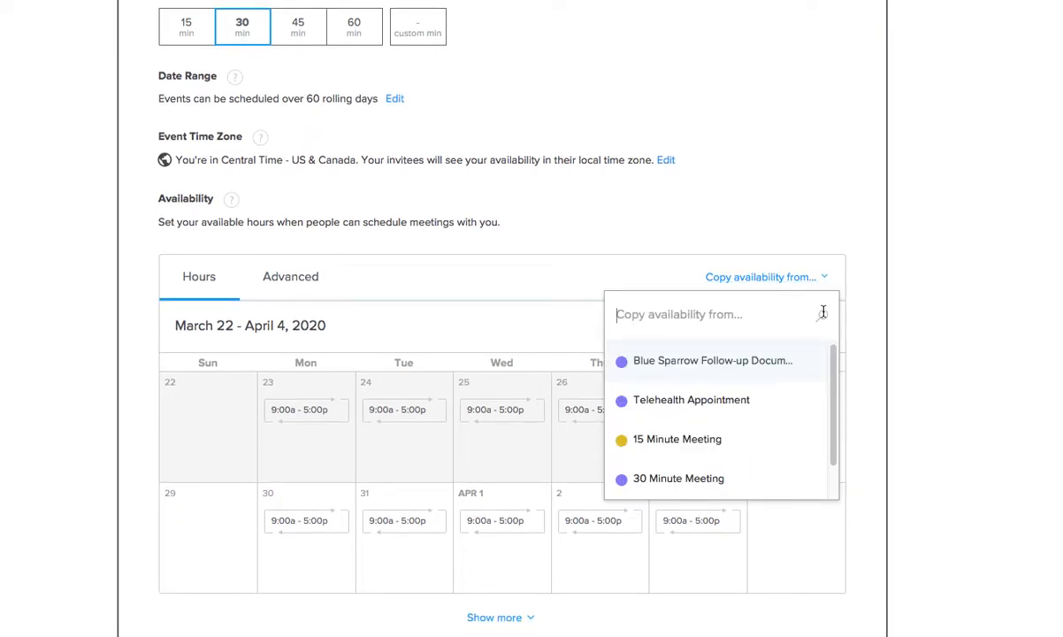
scroll(834, 443, "down", 1)
scroll(835, 442, "up", 1)
left_click(736, 211)
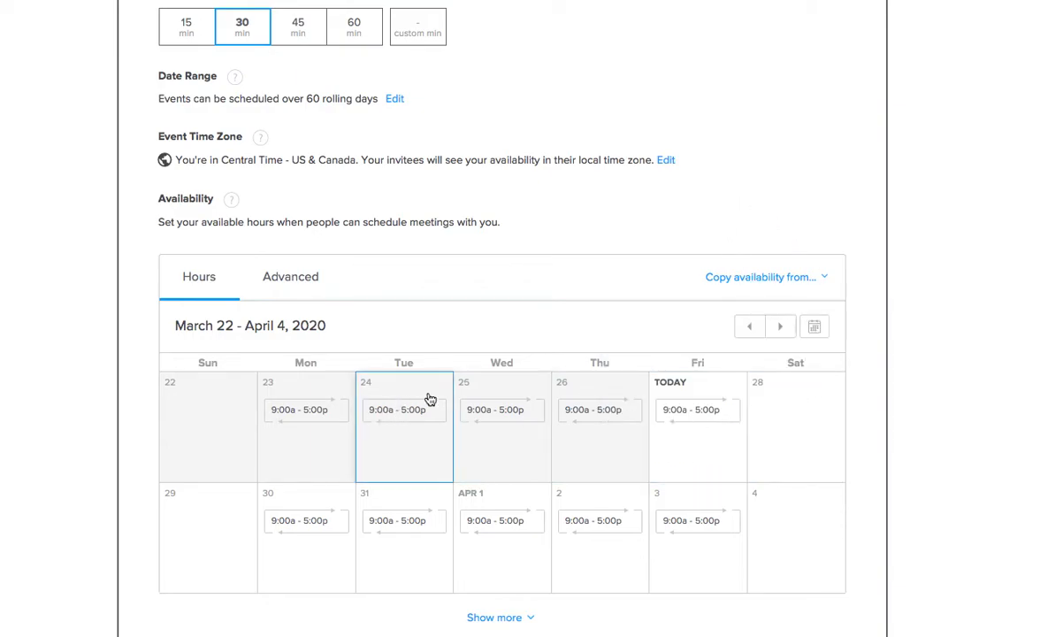
Step: Show more calendar weeks and save the 30-minute, 60-rolling-day booking settings
left_click(484, 628)
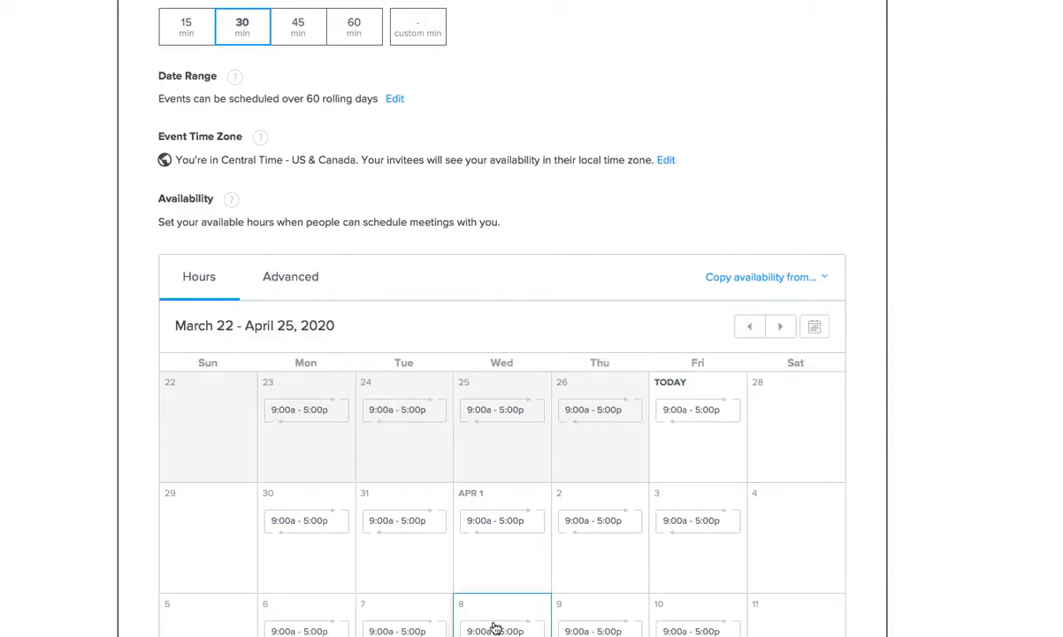
scroll(530, 575, "down", 5)
scroll(574, 535, "up", 7)
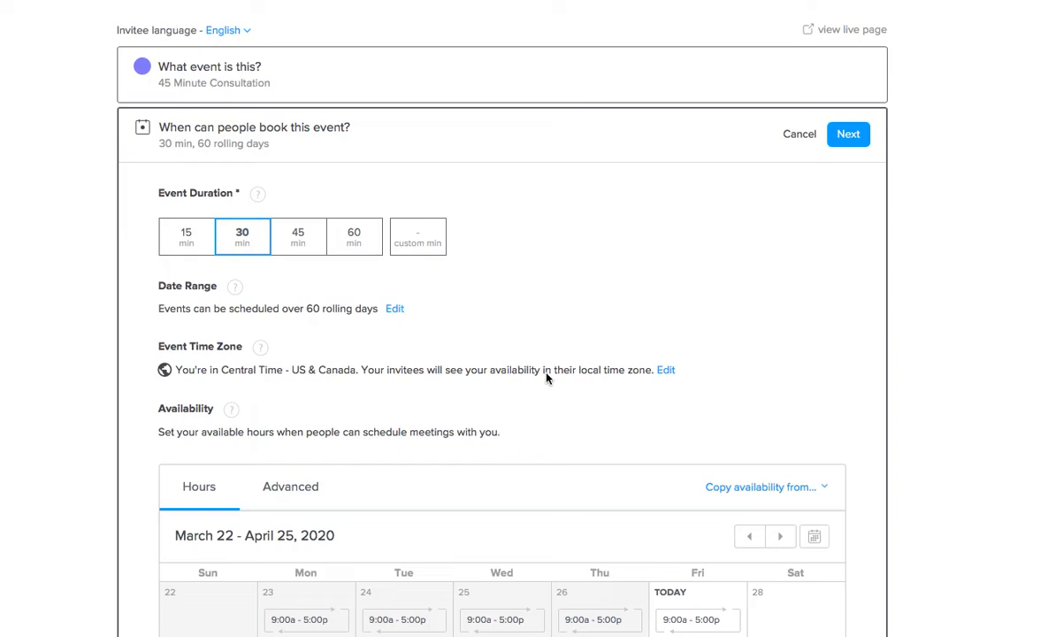
left_click(849, 135)
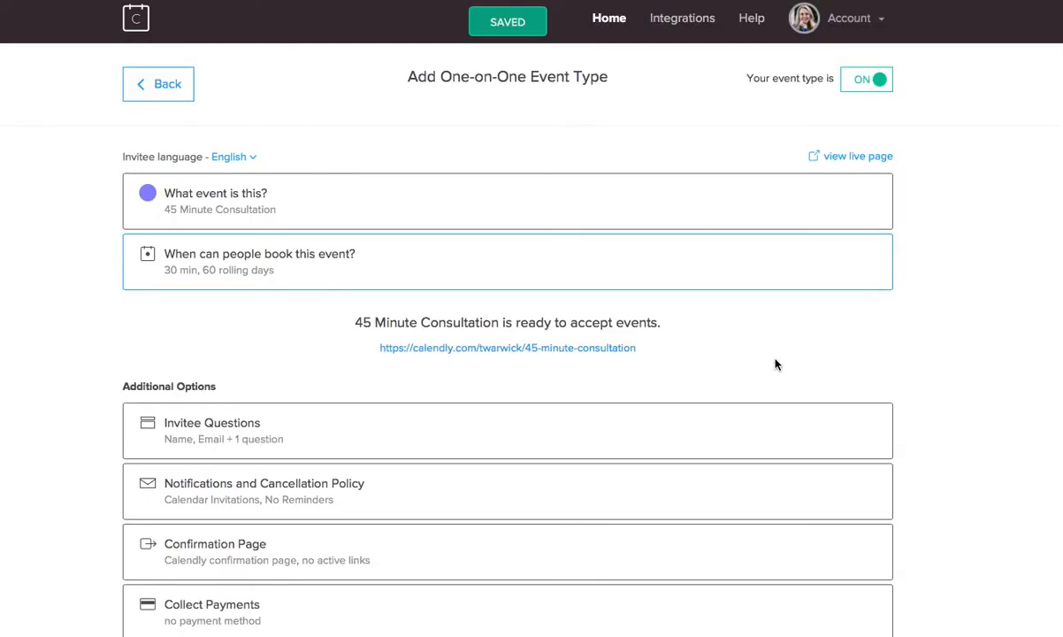
Step: Review the invitee questions (Name, Email plus one question) and save them unchanged
left_click(849, 437)
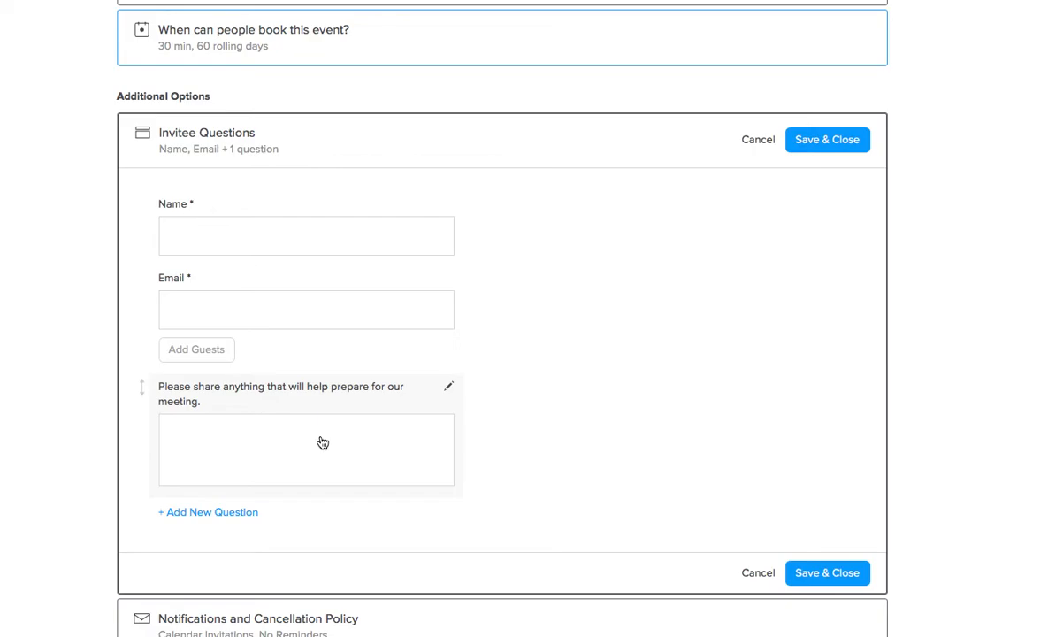
scroll(705, 433, "down", 2)
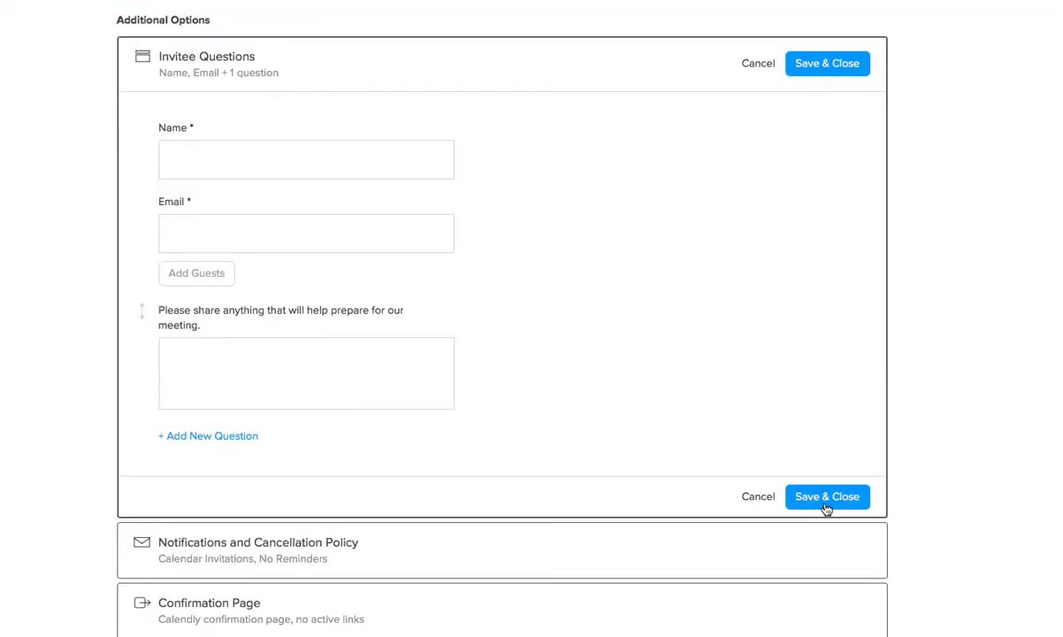
left_click(662, 550)
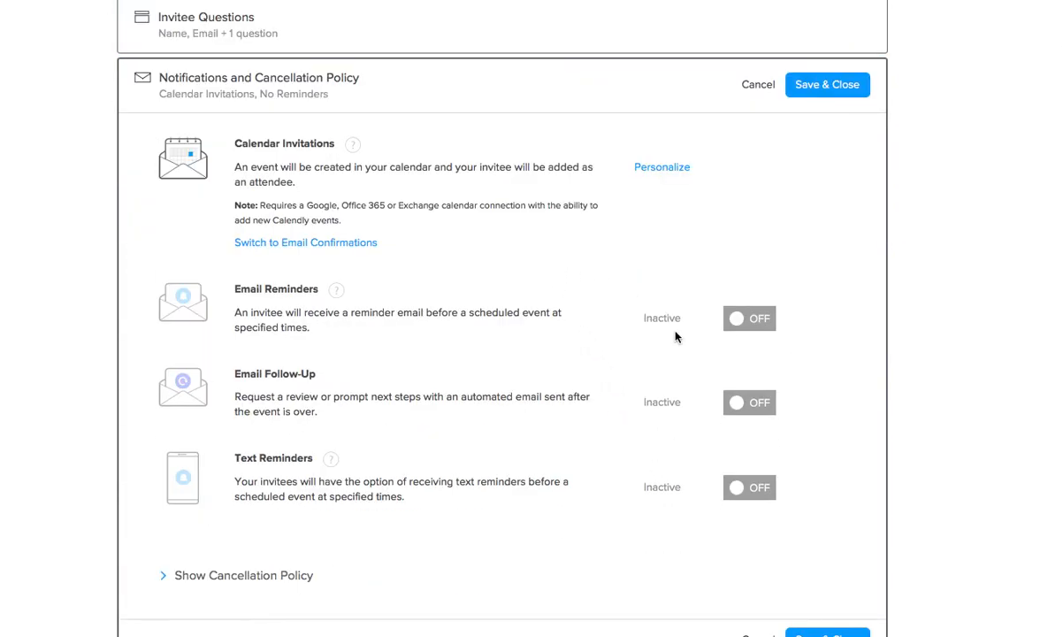
Step: Turn on email reminders, email follow-up and text reminders, then save the notifications
left_click(740, 323)
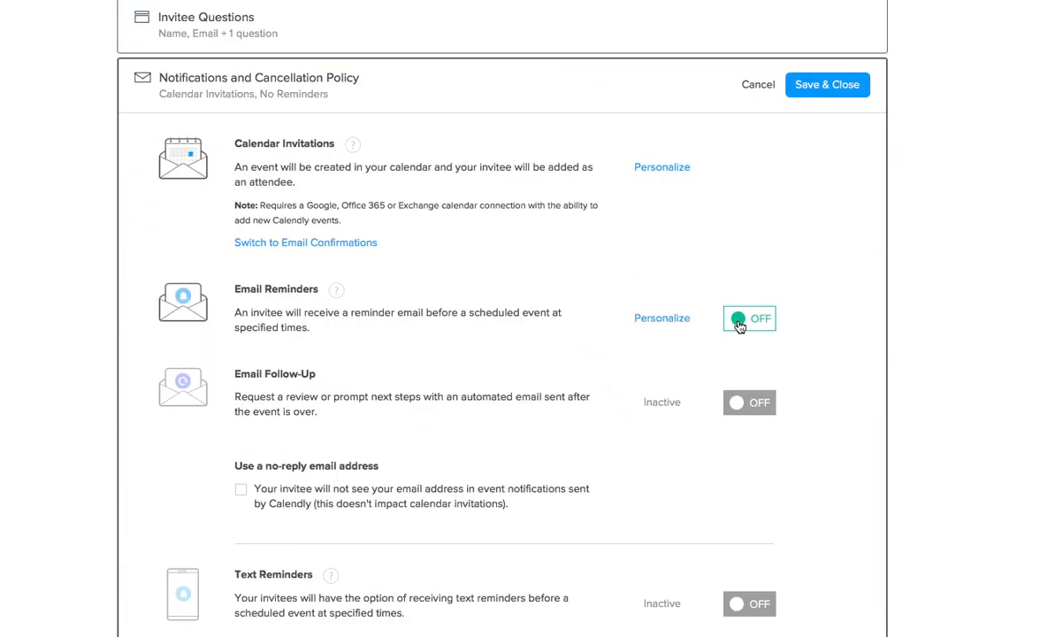
left_click(748, 405)
scroll(752, 415, "down", 2)
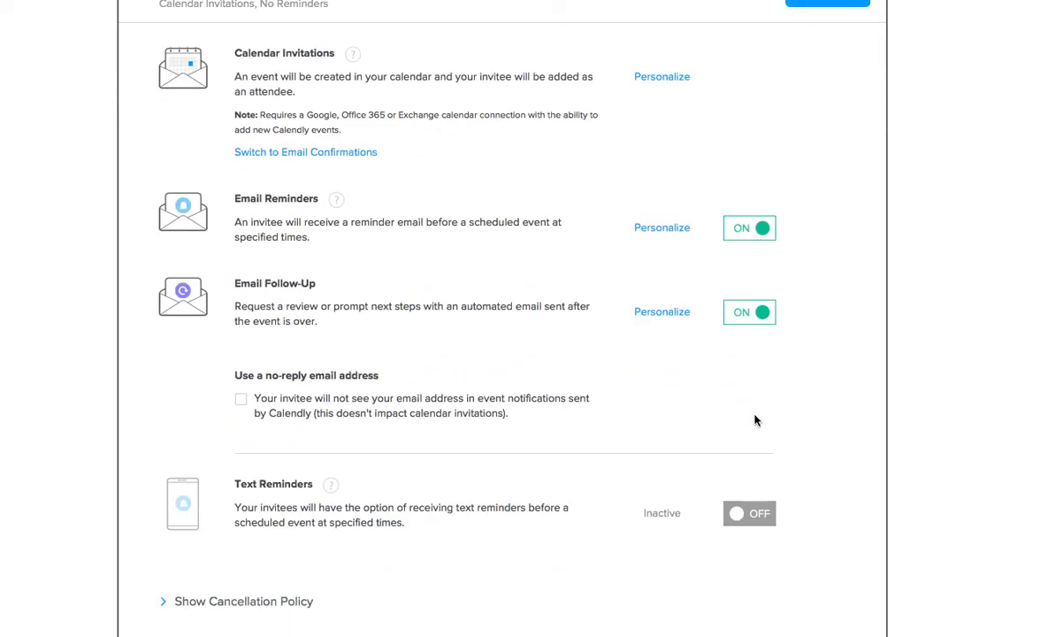
left_click(737, 519)
scroll(778, 465, "down", 2)
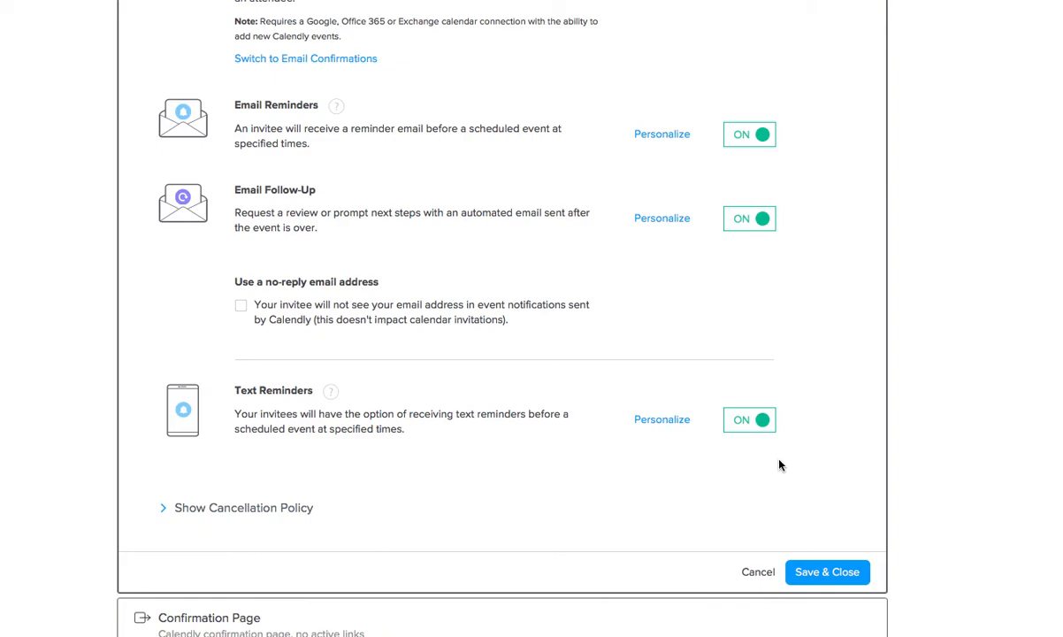
scroll(826, 495, "up", 1)
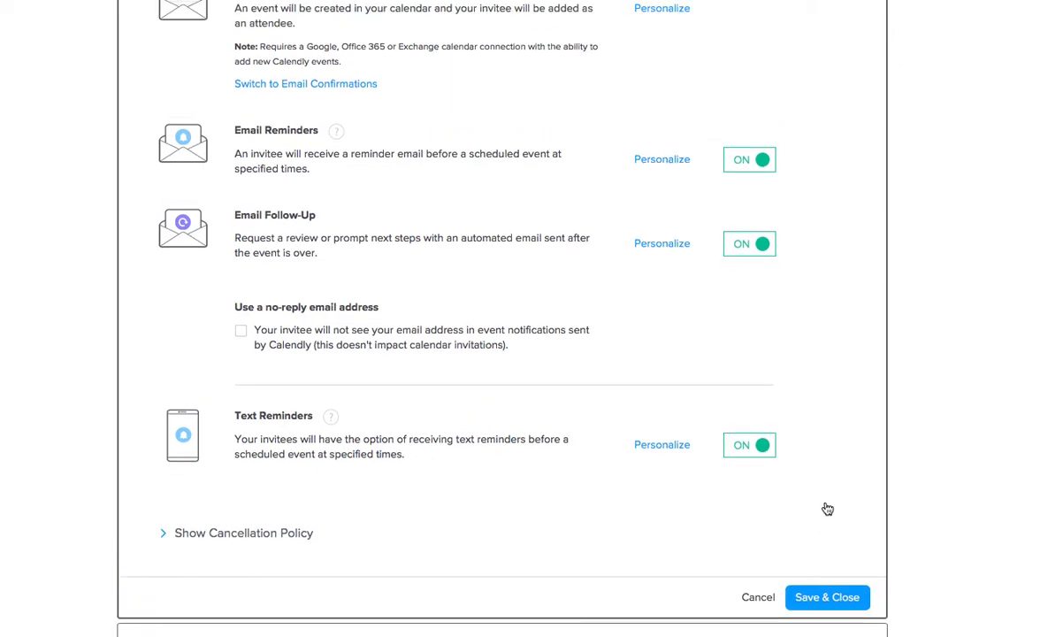
scroll(826, 506, "down", 1)
left_click(844, 563)
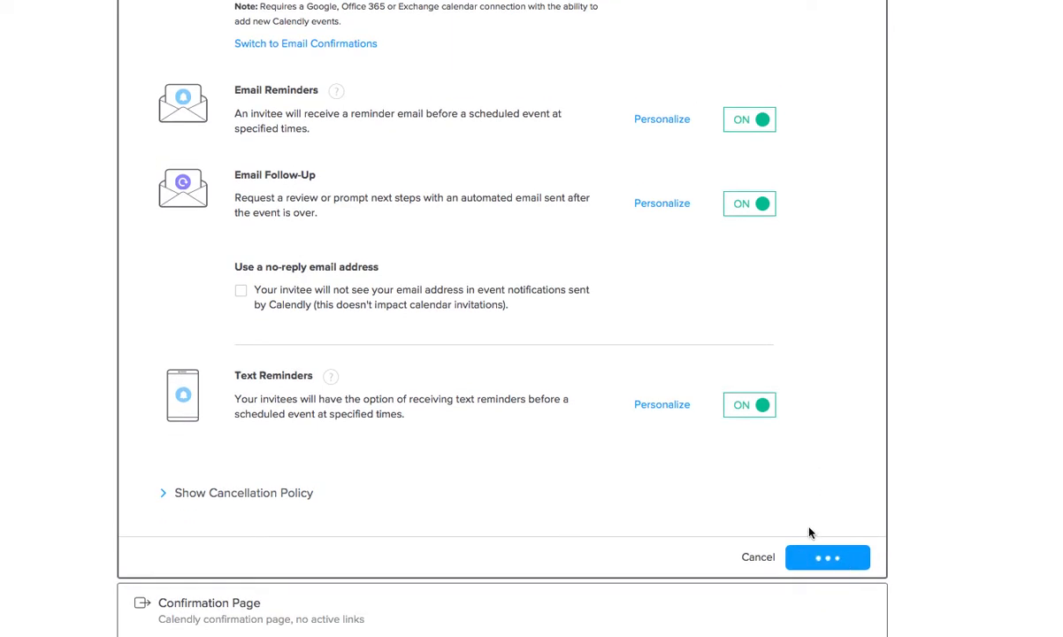
Step: Keep the default confirmation page and bring up the event's live booking page
left_click(440, 508)
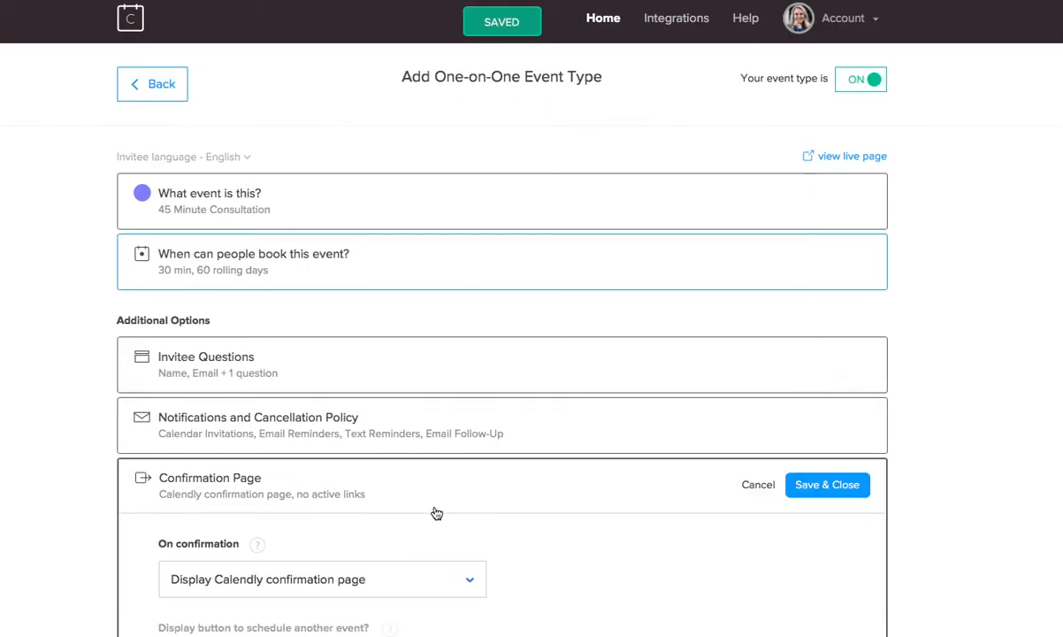
scroll(437, 513, "down", 3)
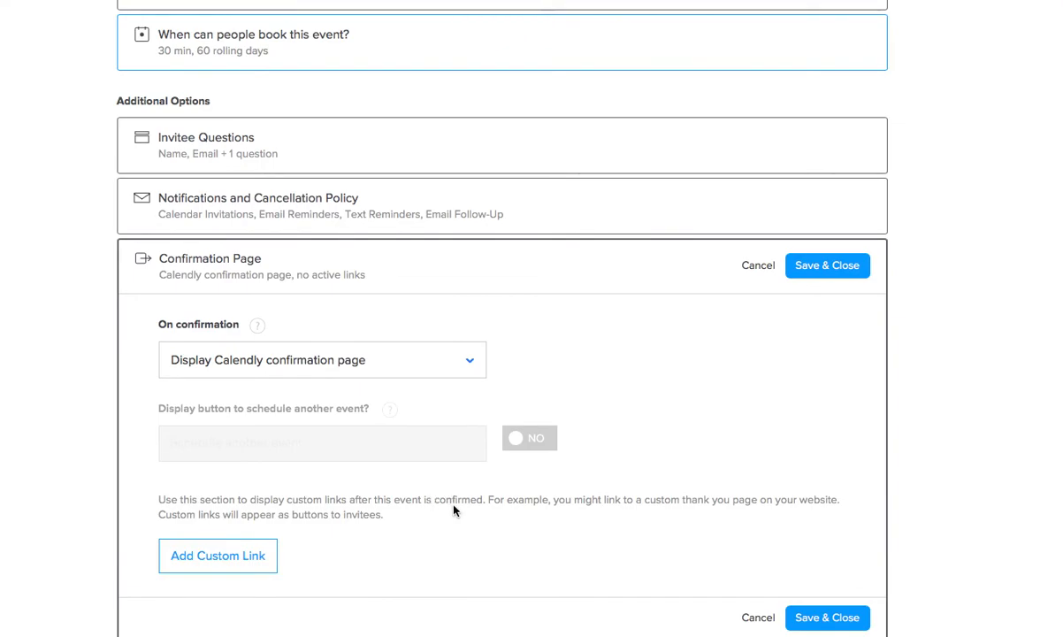
left_click(825, 617)
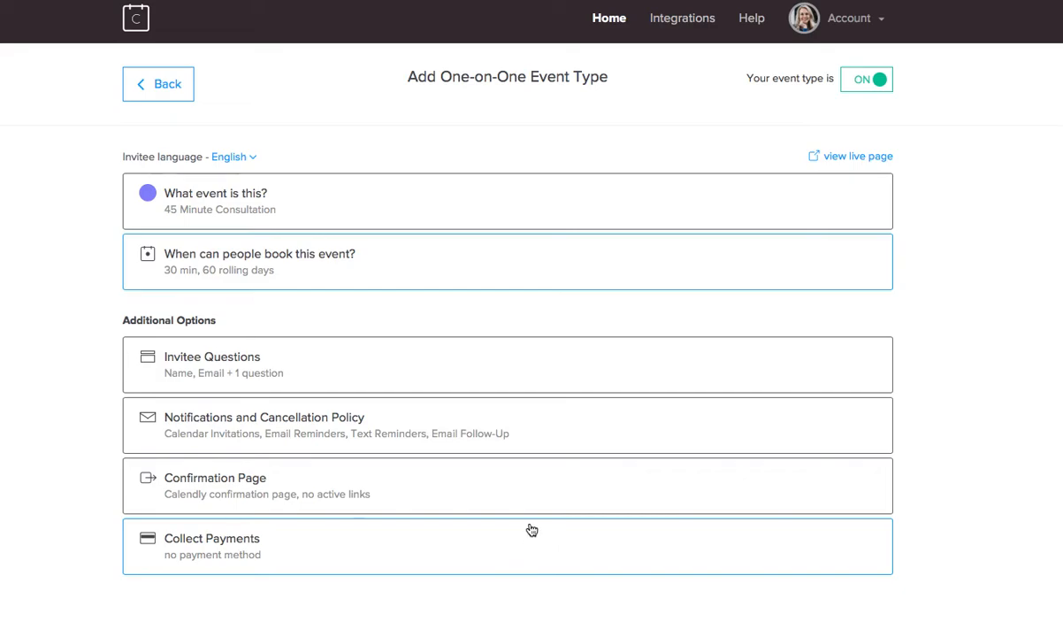
left_click(863, 157)
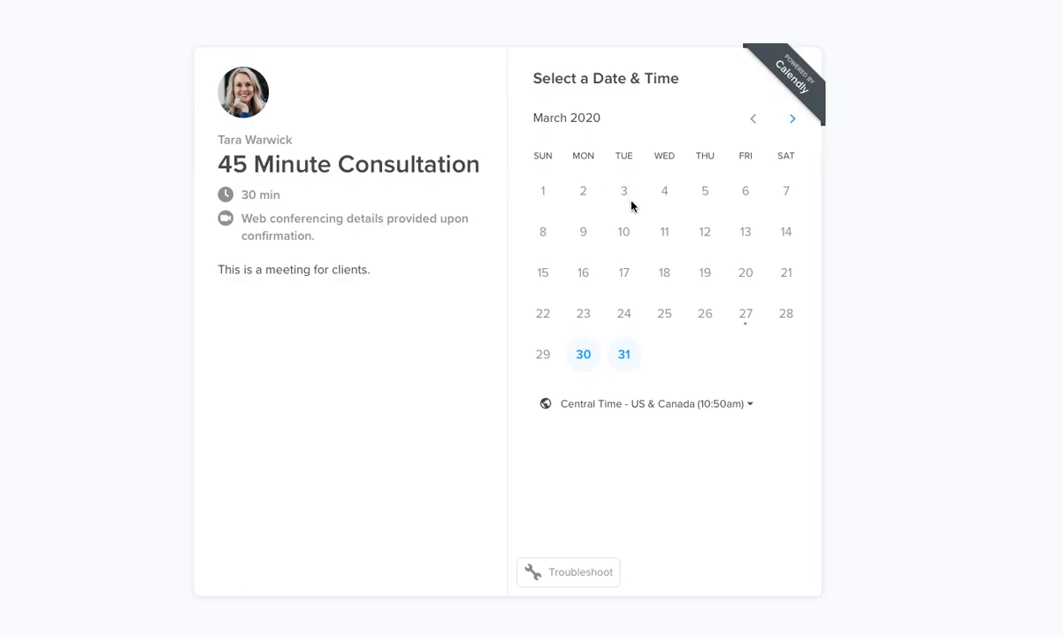
Step: Choose and confirm the 10:00am slot on Monday, March 30, 2020
left_click(584, 358)
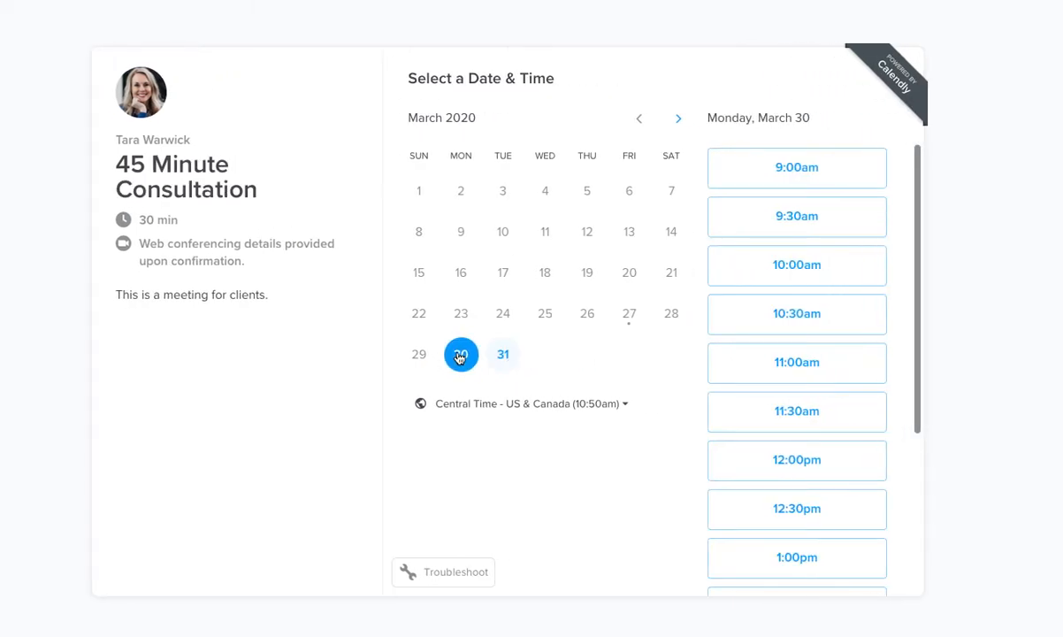
scroll(835, 244, "down", 3)
scroll(837, 257, "up", 3)
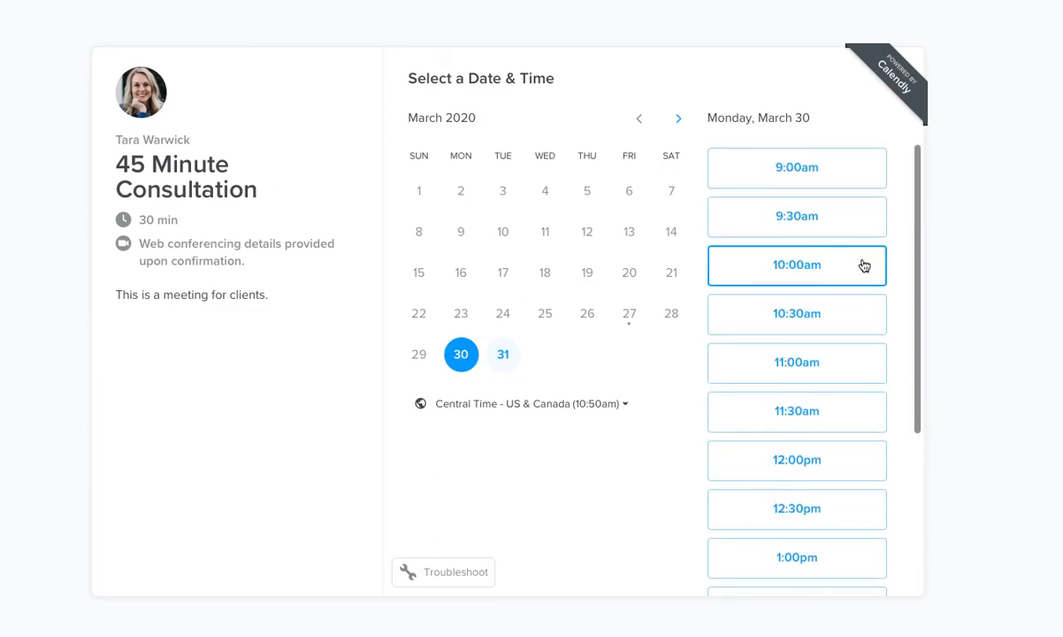
left_click(826, 278)
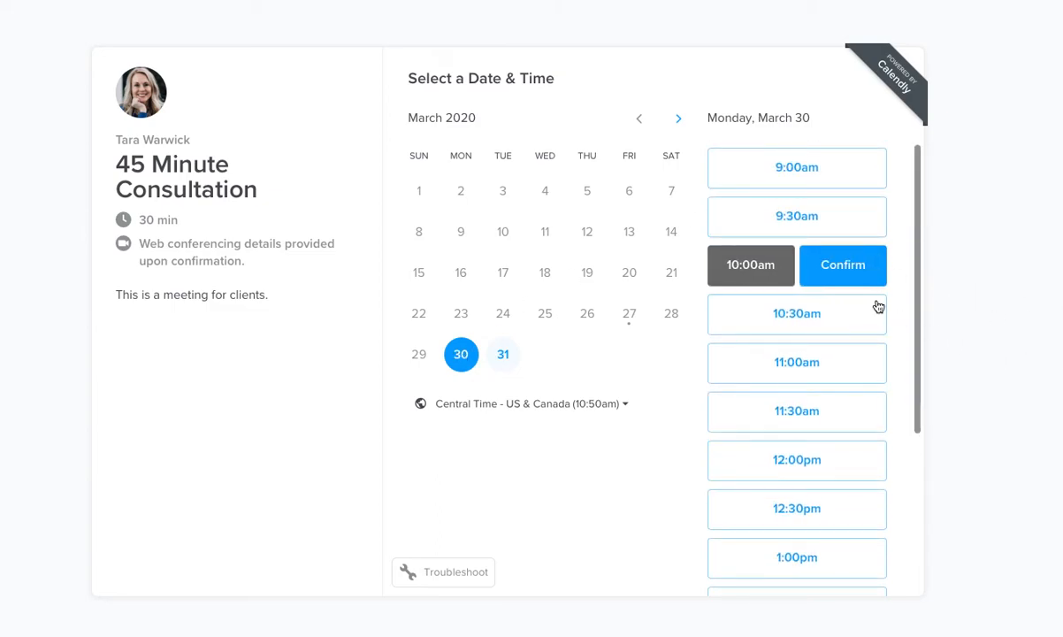
left_click(843, 278)
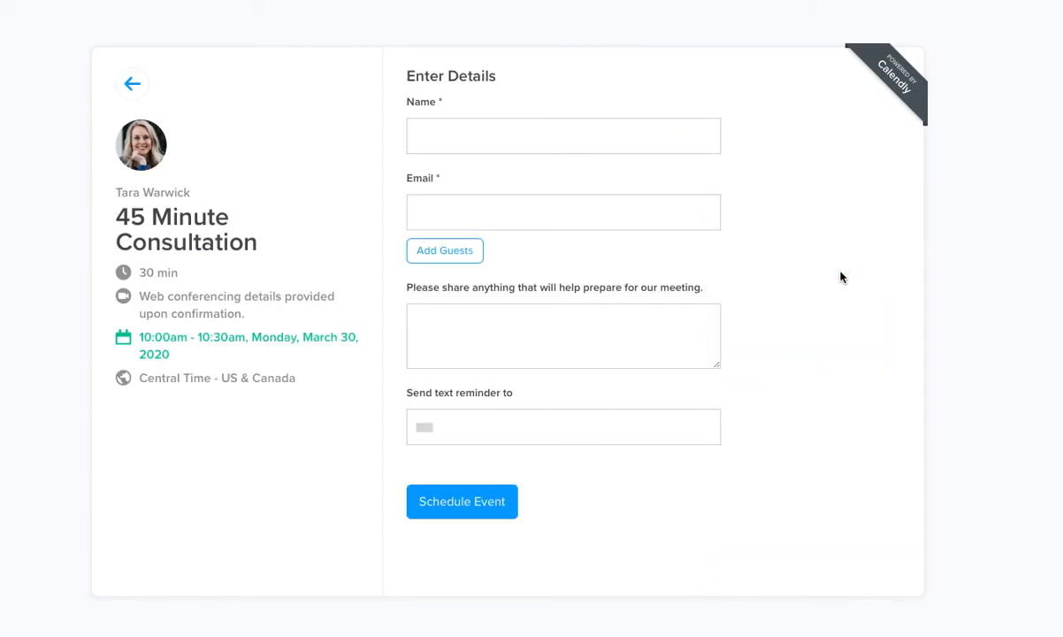
Step: Enter the invitee's name and e-mail plus the note 'Meet about my child.', then schedule
left_click(427, 139)
type("Tara")
key("Tab")
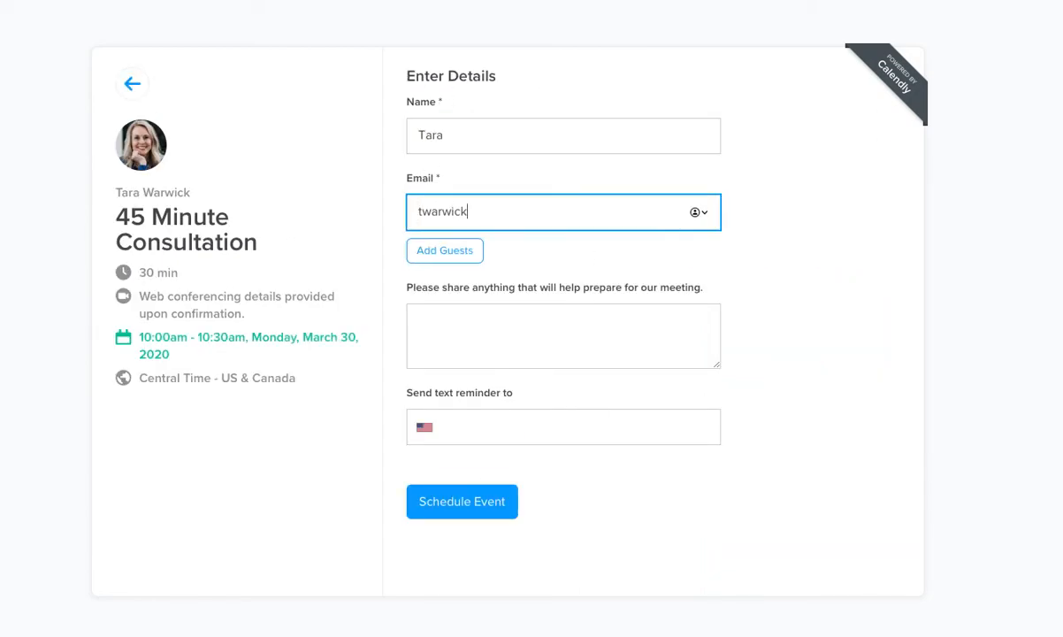
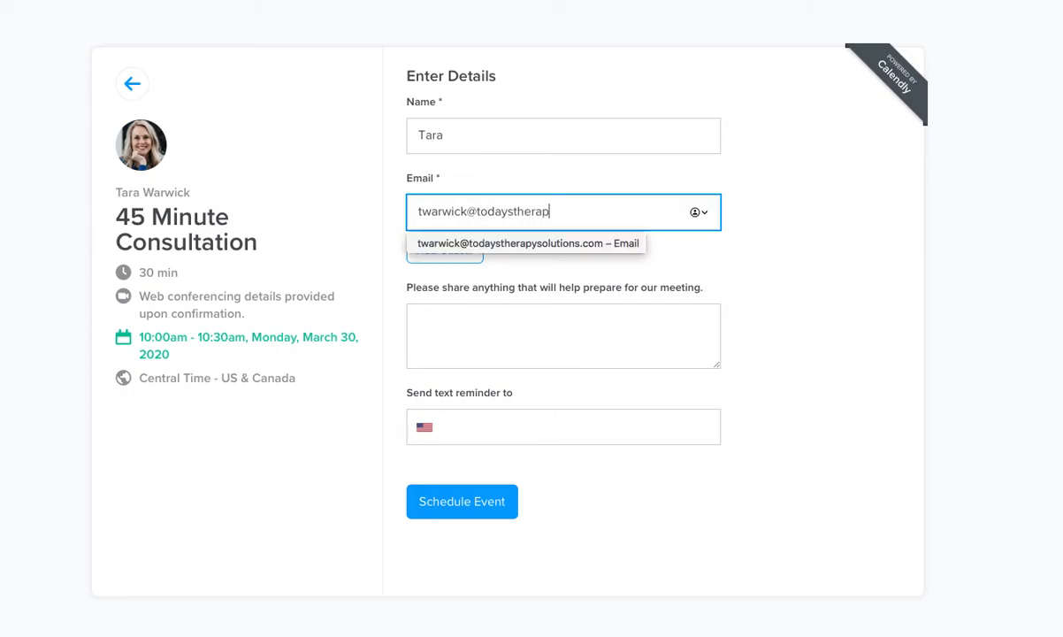
key("Tab")
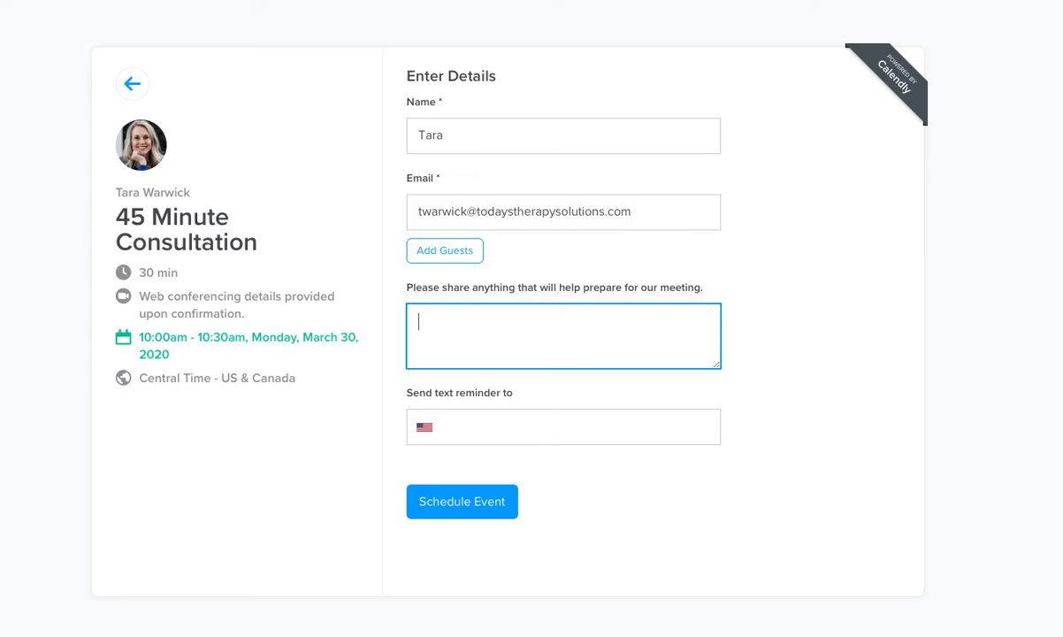
type("Meet about my child.")
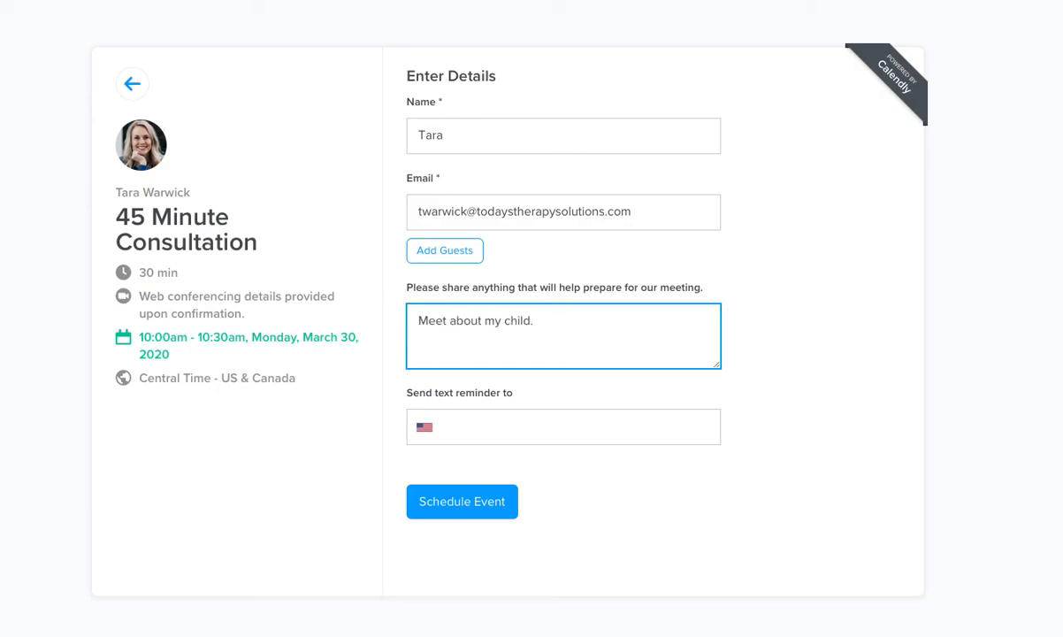
left_click(520, 425)
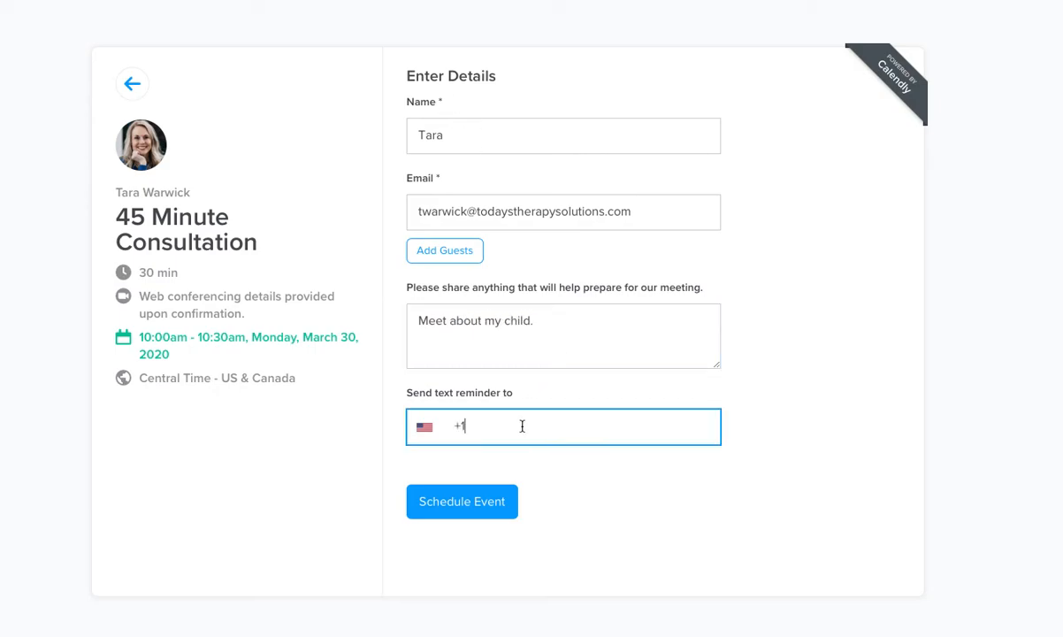
left_click(483, 504)
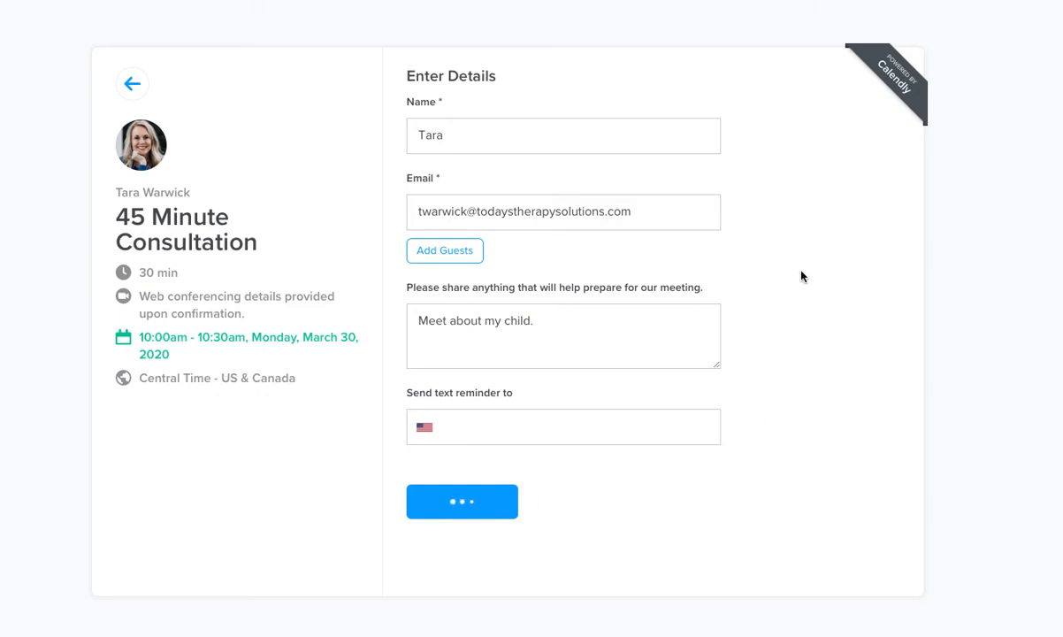